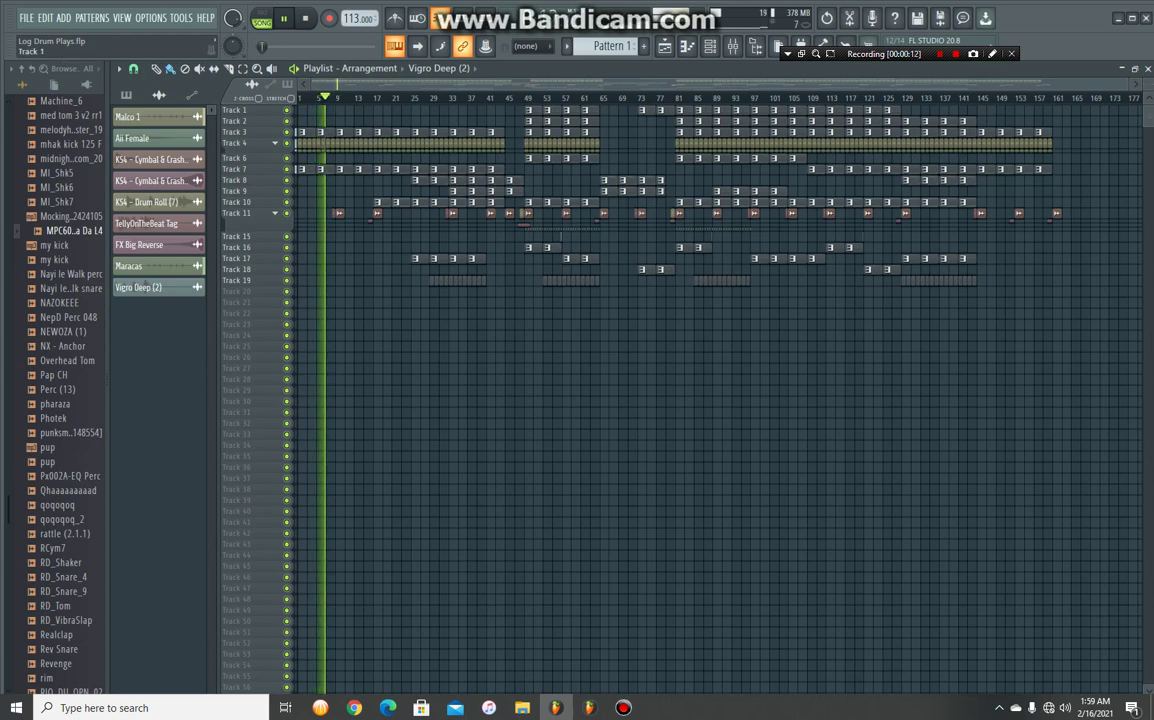
List the project's patterns beside the playlist and open the first FabFilter Pro-Q on the Master mixer track.
{"action": "left_click", "coordinate": [126, 94]}
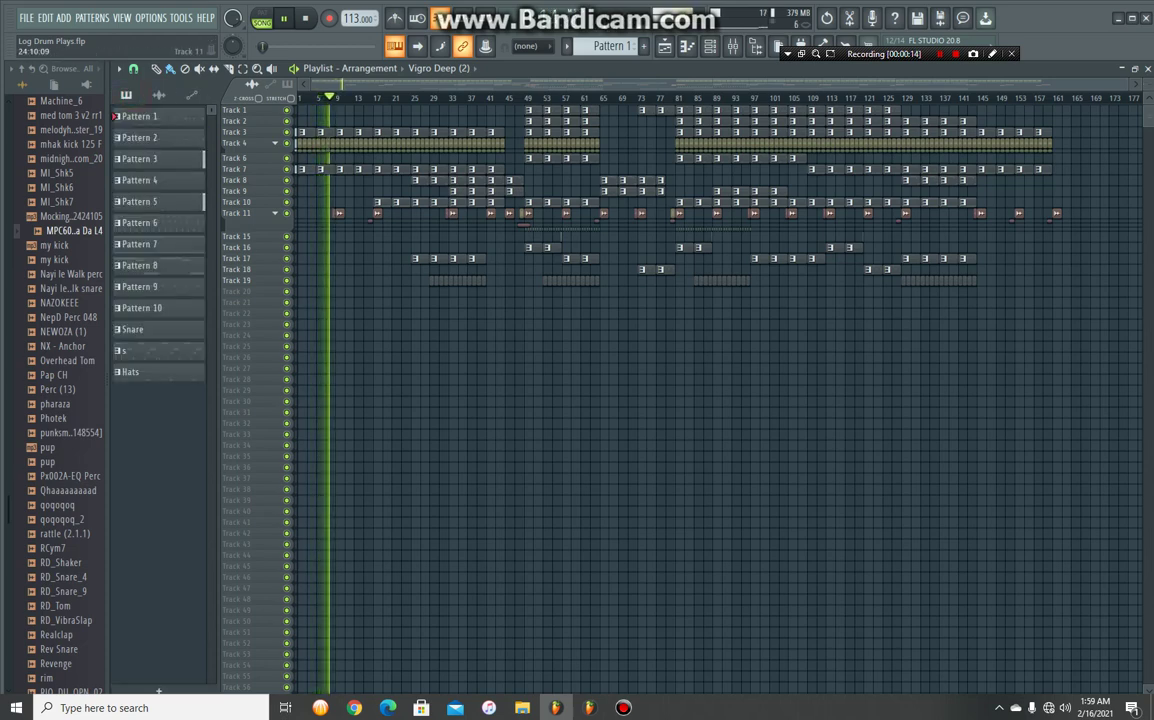
{"action": "left_click", "coordinate": [732, 46]}
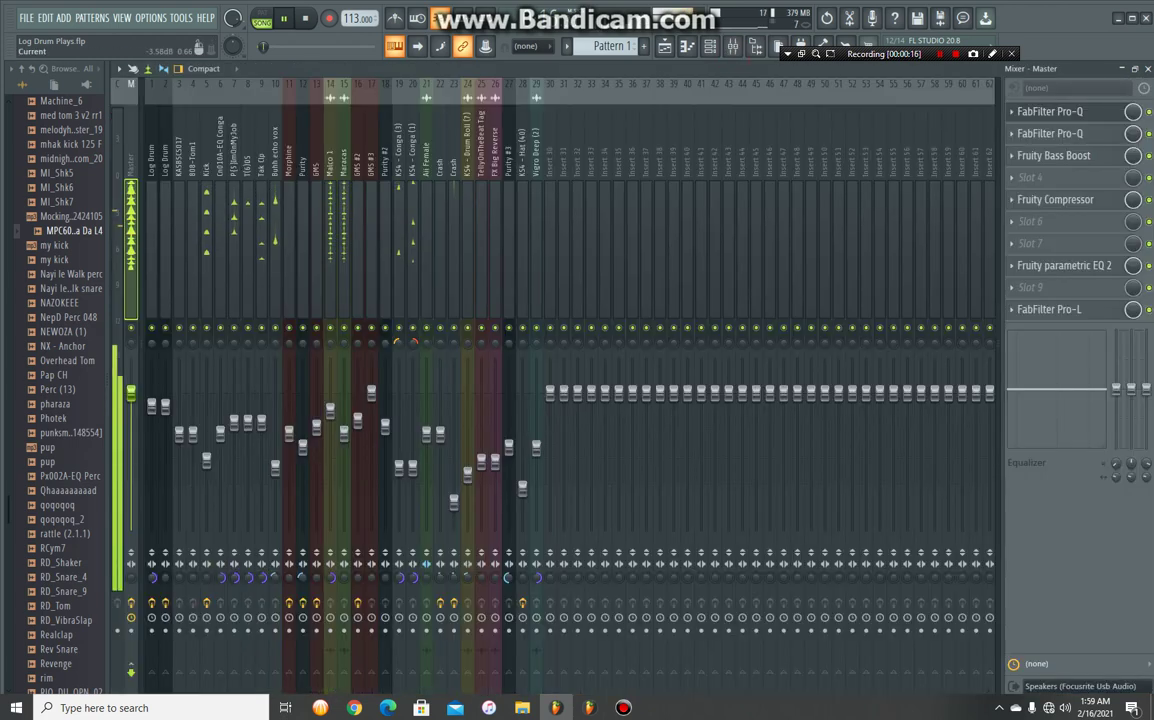
{"action": "left_click", "coordinate": [1050, 112]}
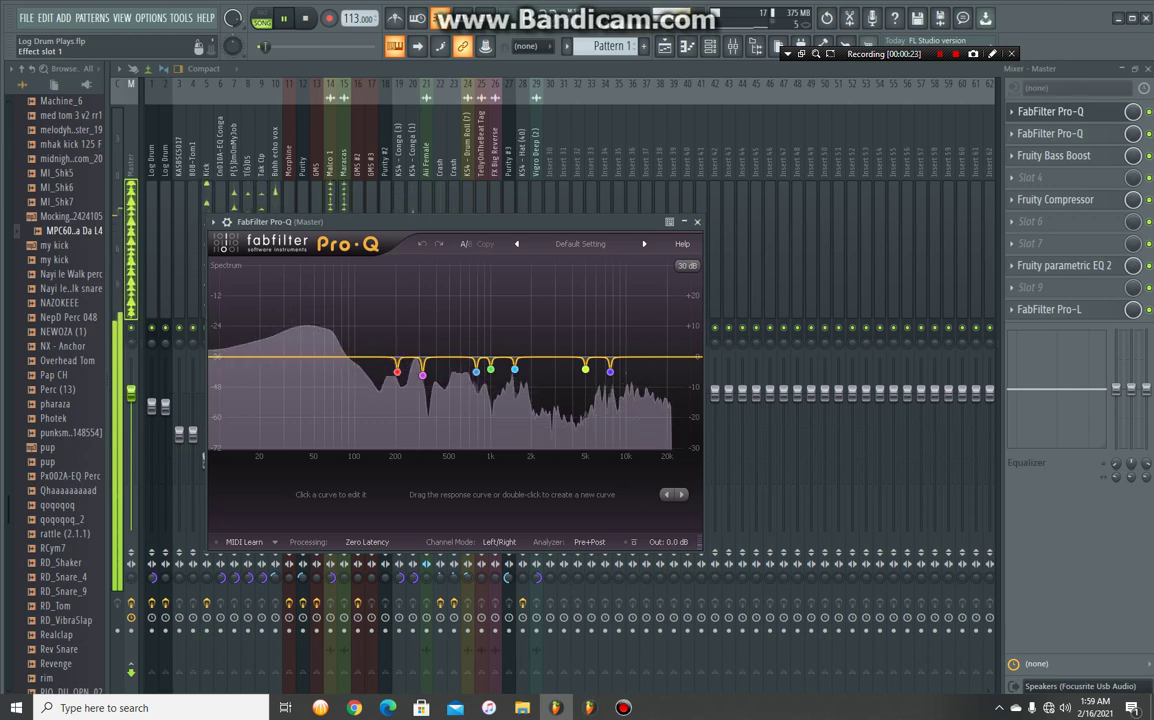
Add a bell band near 94 Hz to the Master's Pro-Q, narrow it to Q 40 and sweep it, fully boosted, up to about 3 kHz.
{"action": "left_click_drag", "start_coordinate": [351, 357], "coordinate": [351, 348]}
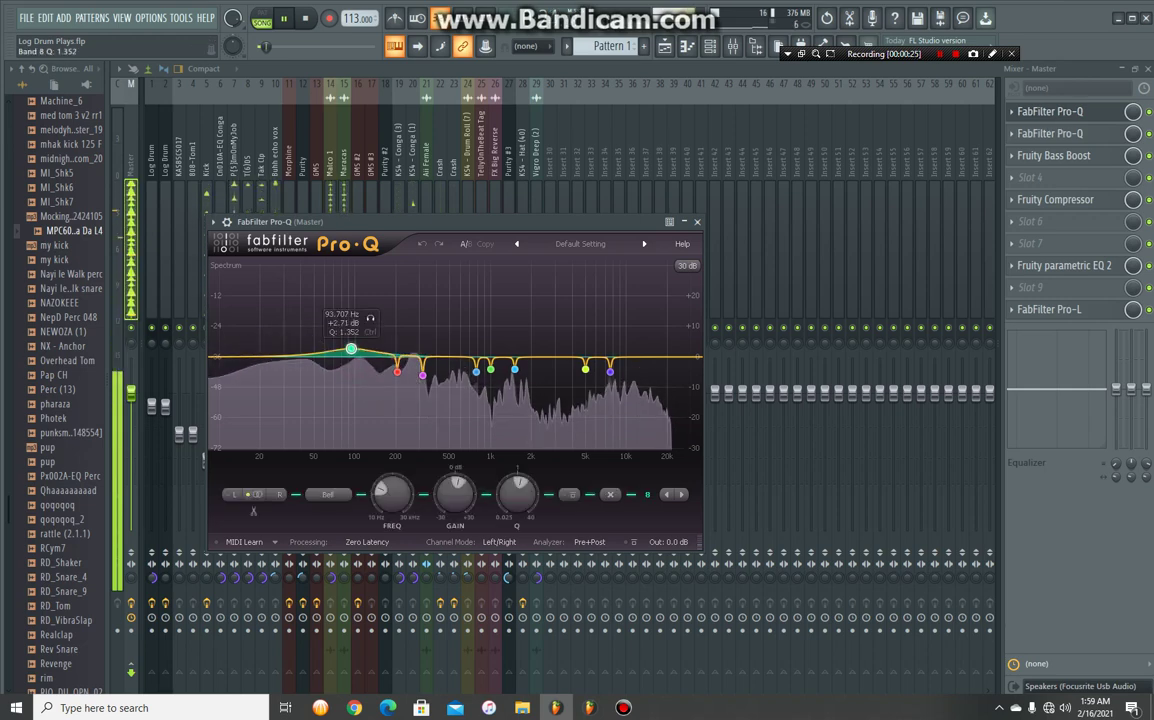
{"action": "left_click_drag", "start_coordinate": [299, 293], "coordinate": [381, 276]}
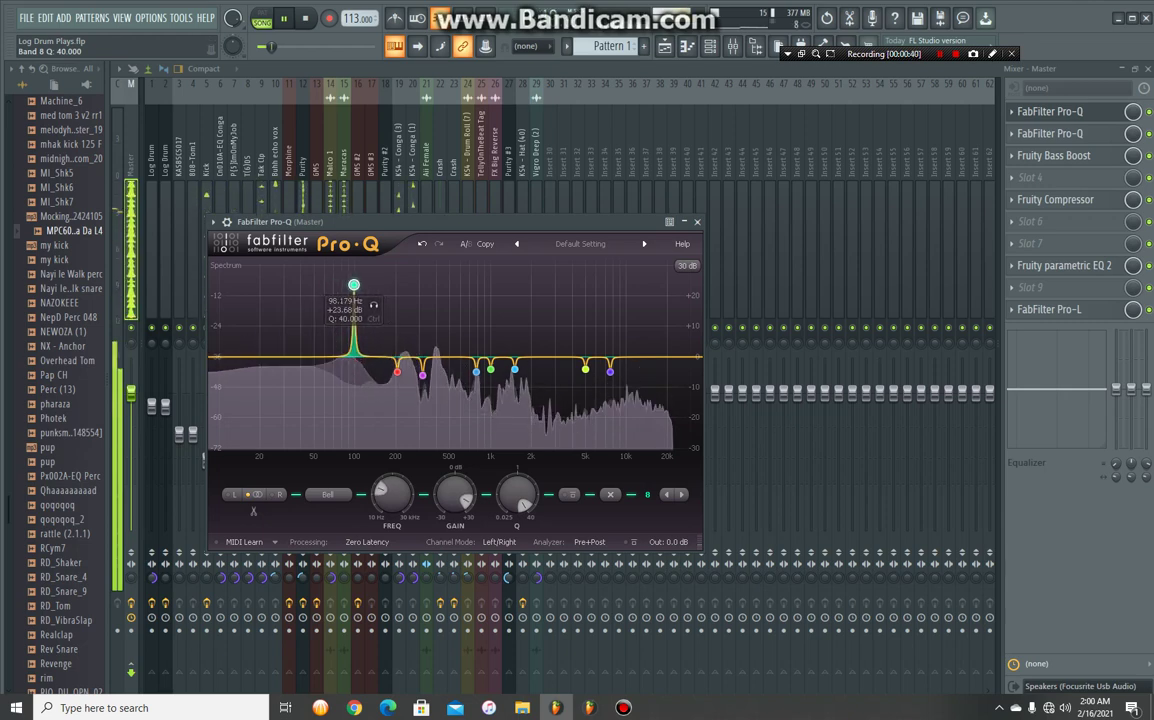
{"action": "left_click_drag", "start_coordinate": [379, 281], "coordinate": [556, 266]}
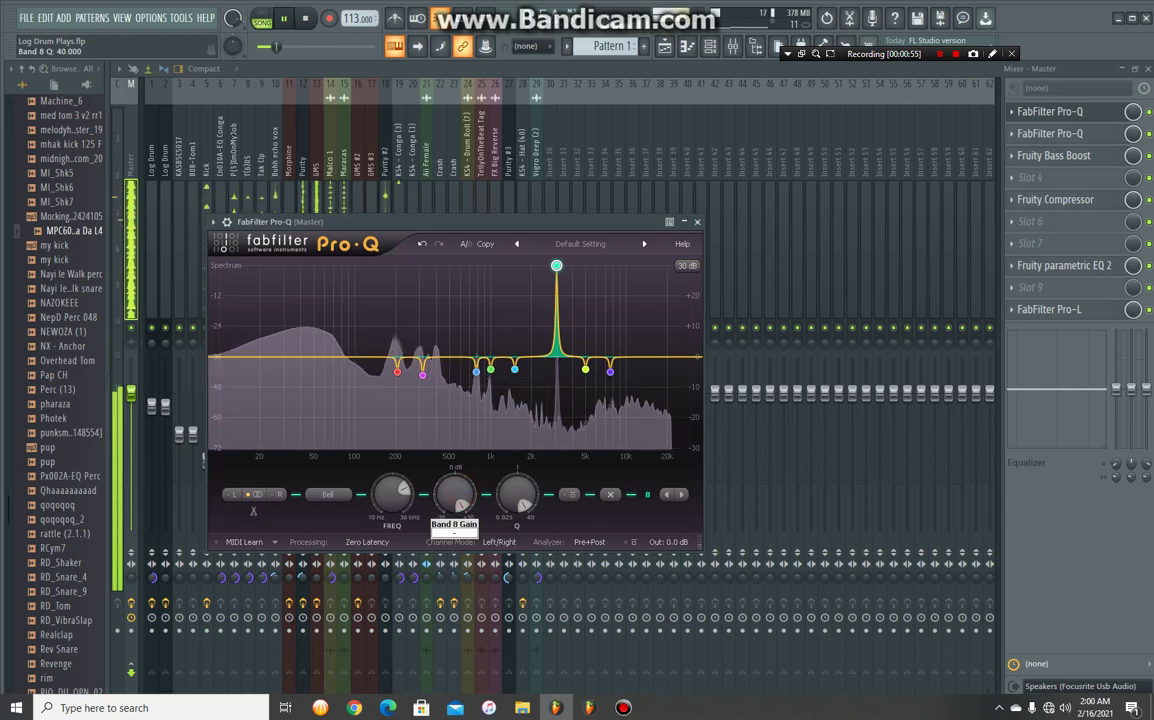
Cut the new Pro-Q band's gain to -4.00 dB, save the project and close the equalizer.
{"action": "left_click_drag", "start_coordinate": [454, 531], "coordinate": [454, 575]}
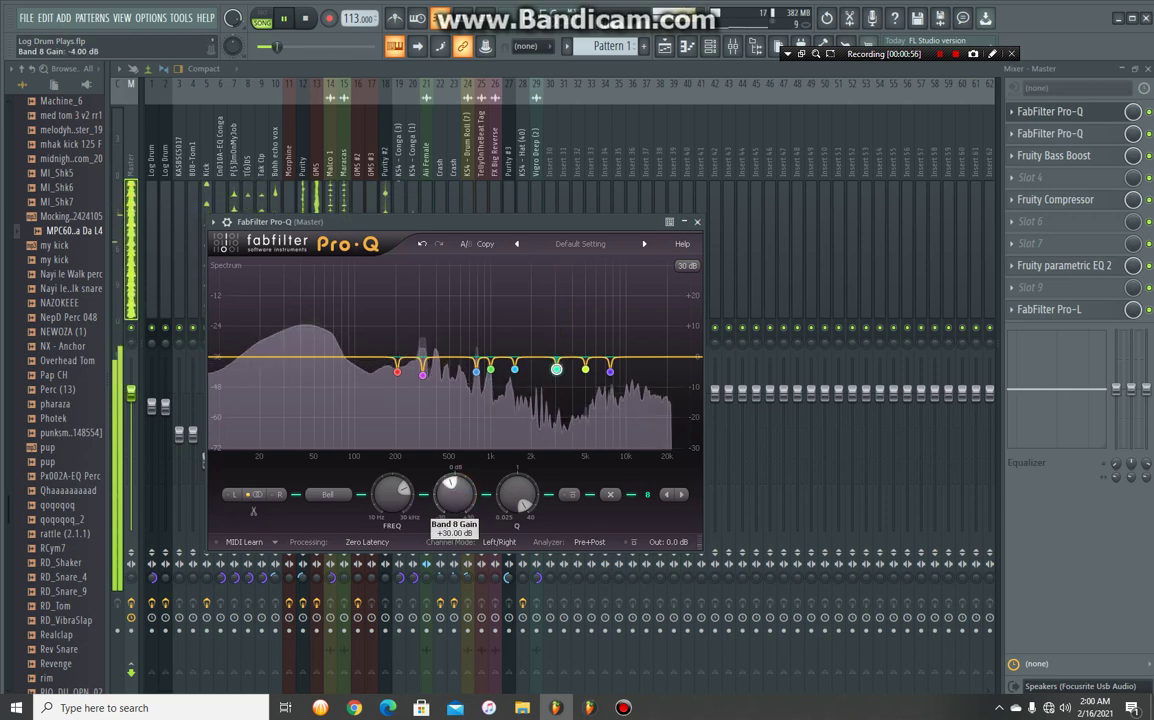
{"action": "key", "text": "ctrl+s"}
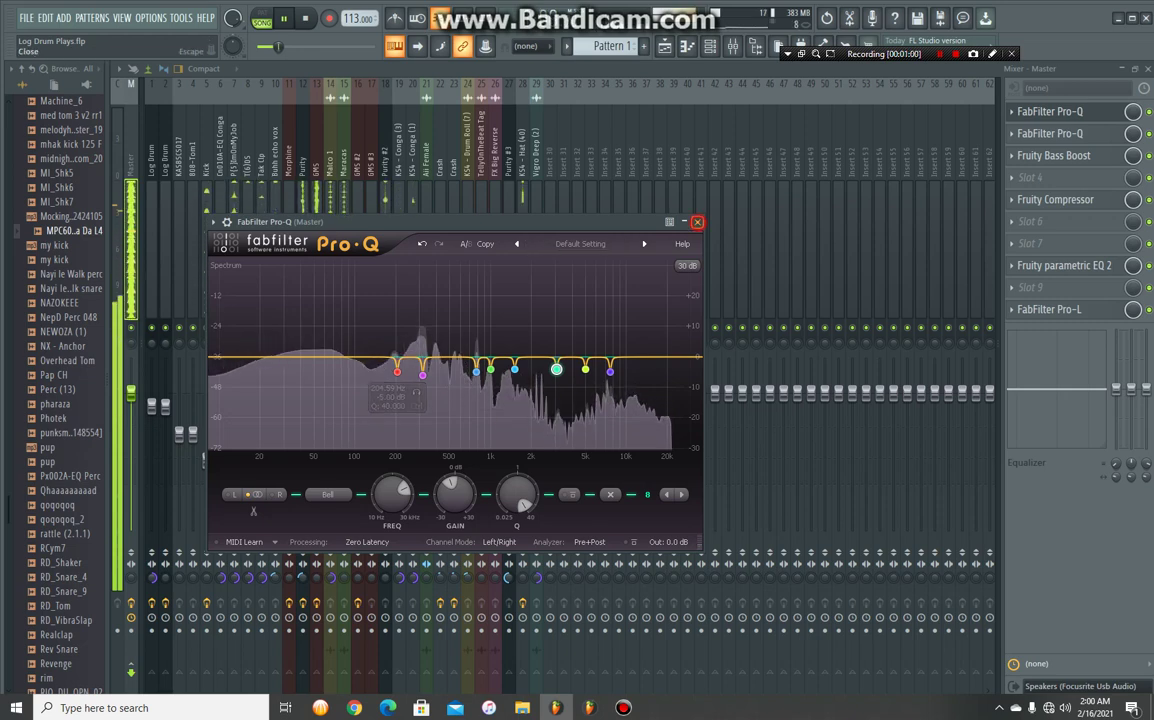
{"action": "left_click", "coordinate": [697, 221]}
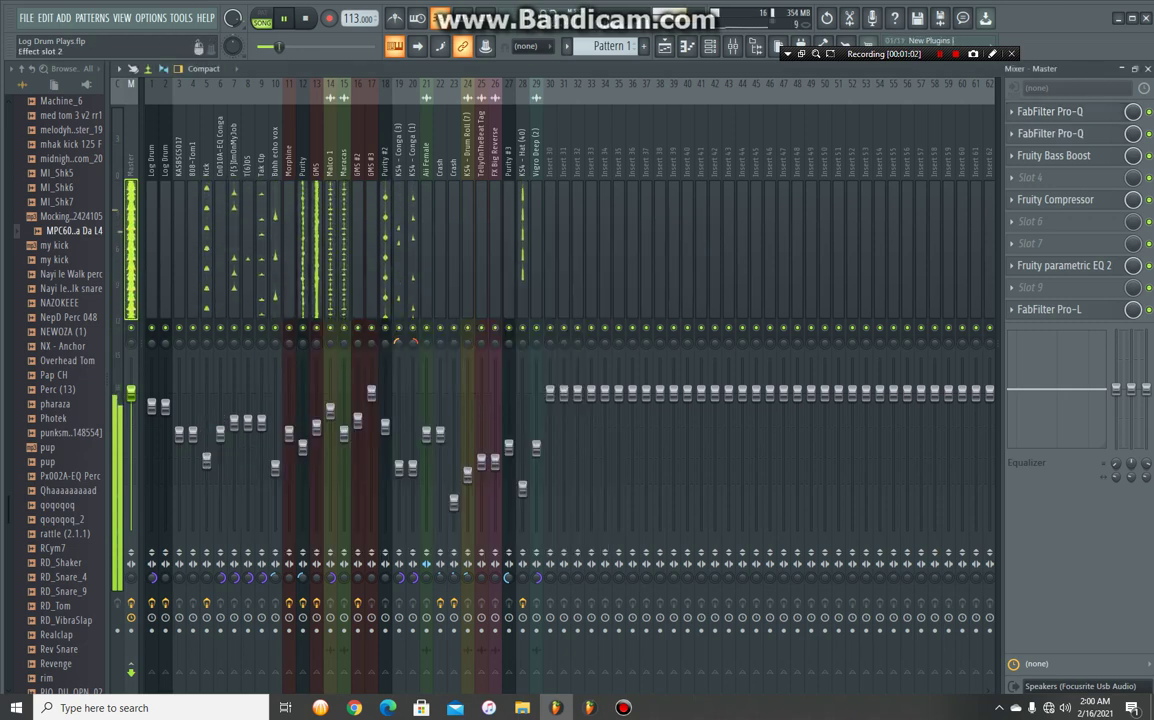
Review the Master track's second FabFilter Pro-Q, Fruity parametric EQ 2 and FabFilter Pro-L limiter settings.
{"action": "left_click", "coordinate": [1067, 134]}
{"action": "left_click", "coordinate": [1067, 134]}
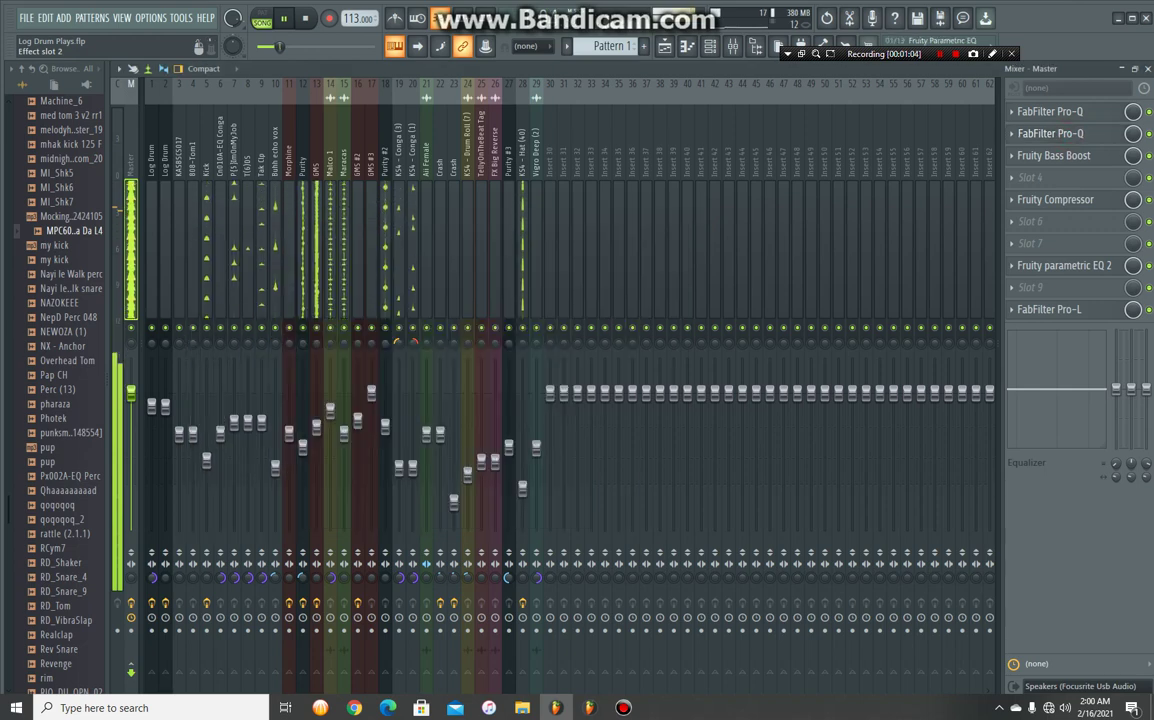
{"action": "left_click", "coordinate": [1053, 266]}
{"action": "left_click", "coordinate": [1053, 266]}
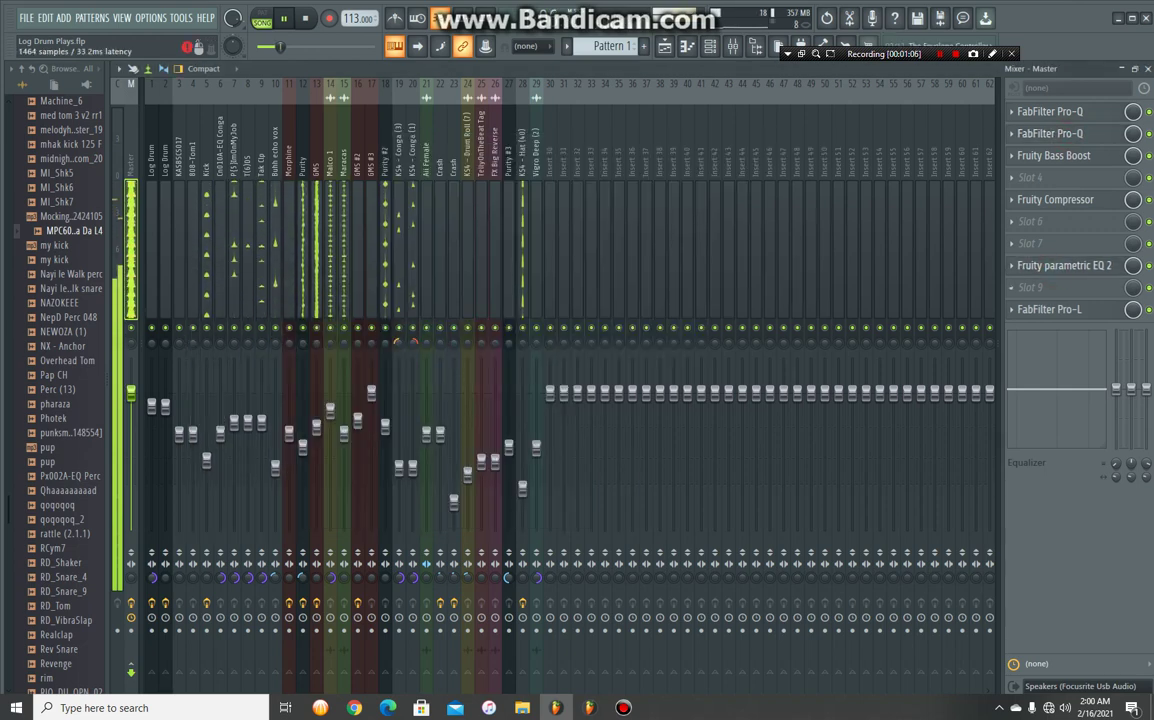
{"action": "left_click", "coordinate": [1050, 309]}
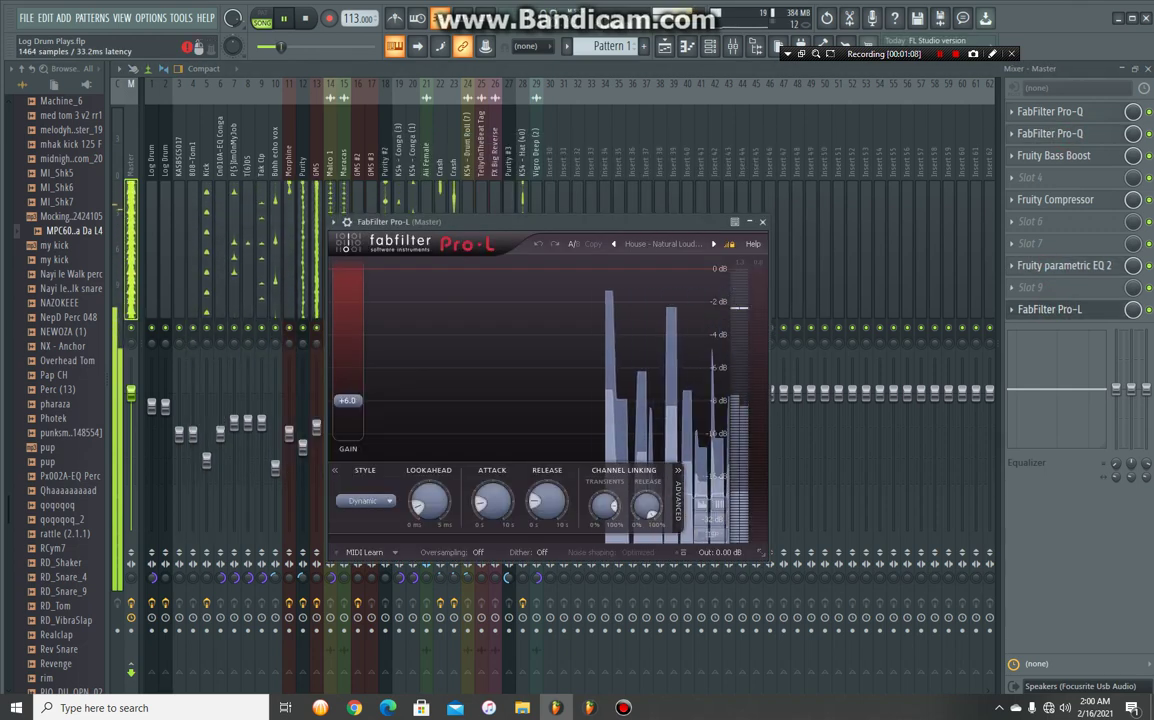
{"action": "key", "text": "Escape"}
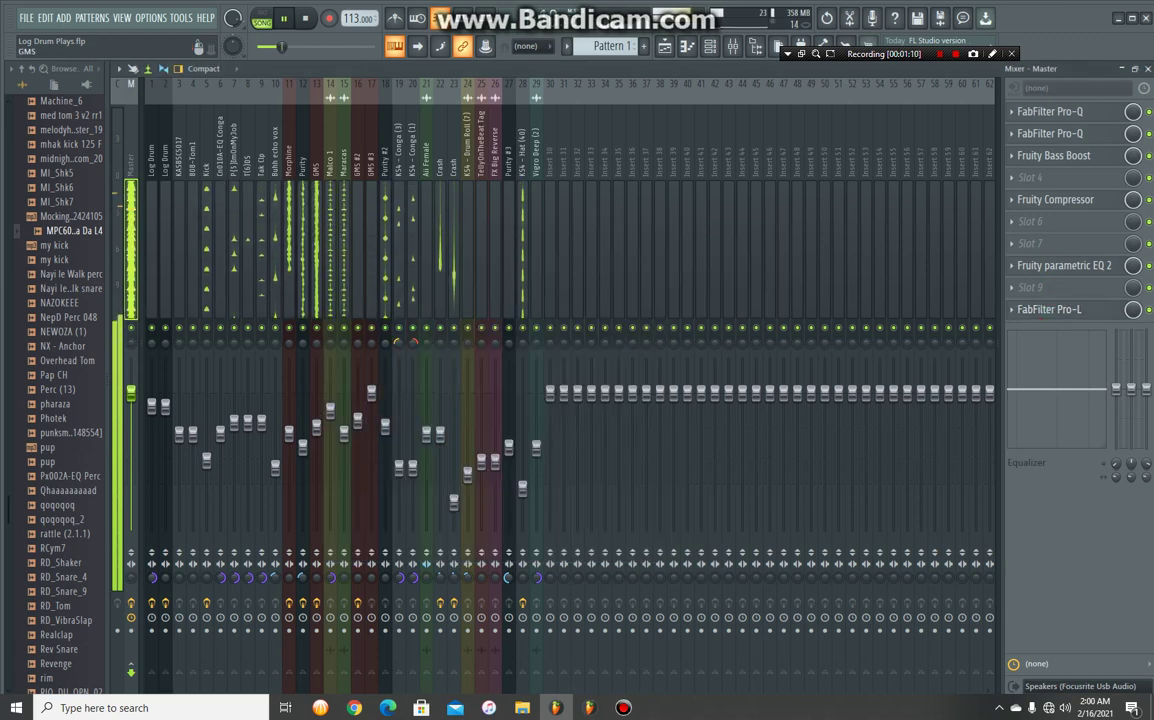
Shift band 5 of the Morphine mixer track's Fruity parametric EQ 2 slightly higher in frequency and close the equalizer.
{"action": "left_click", "coordinate": [288, 201]}
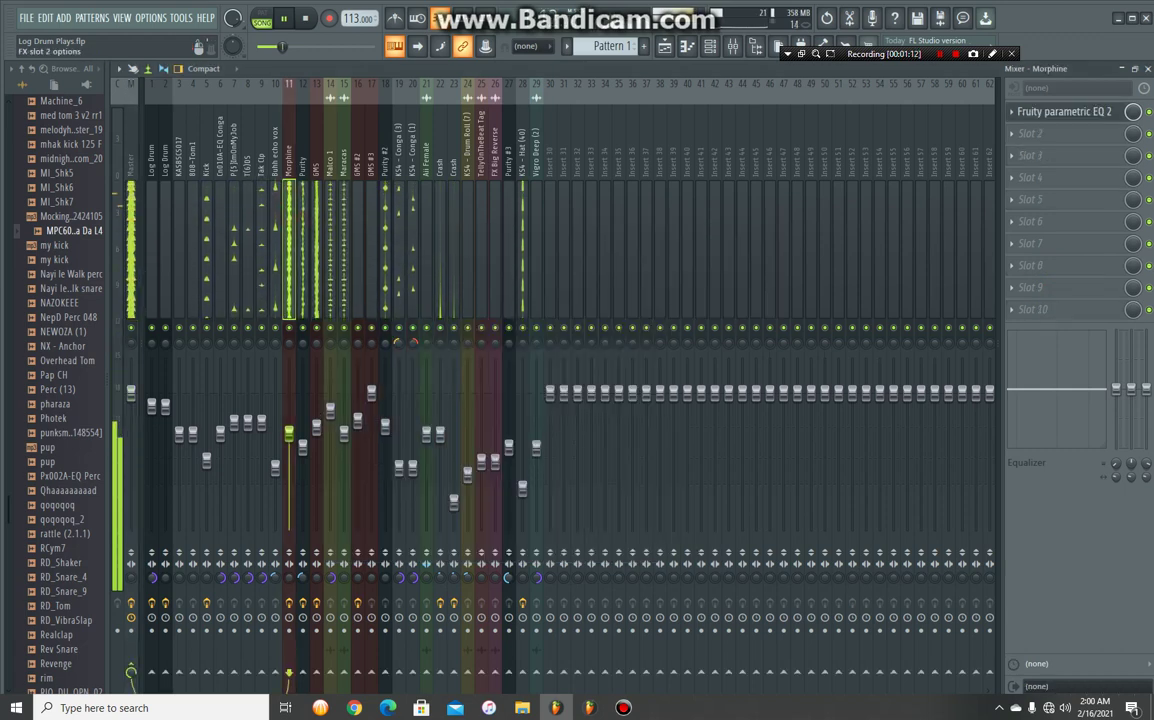
{"action": "left_click", "coordinate": [1082, 113]}
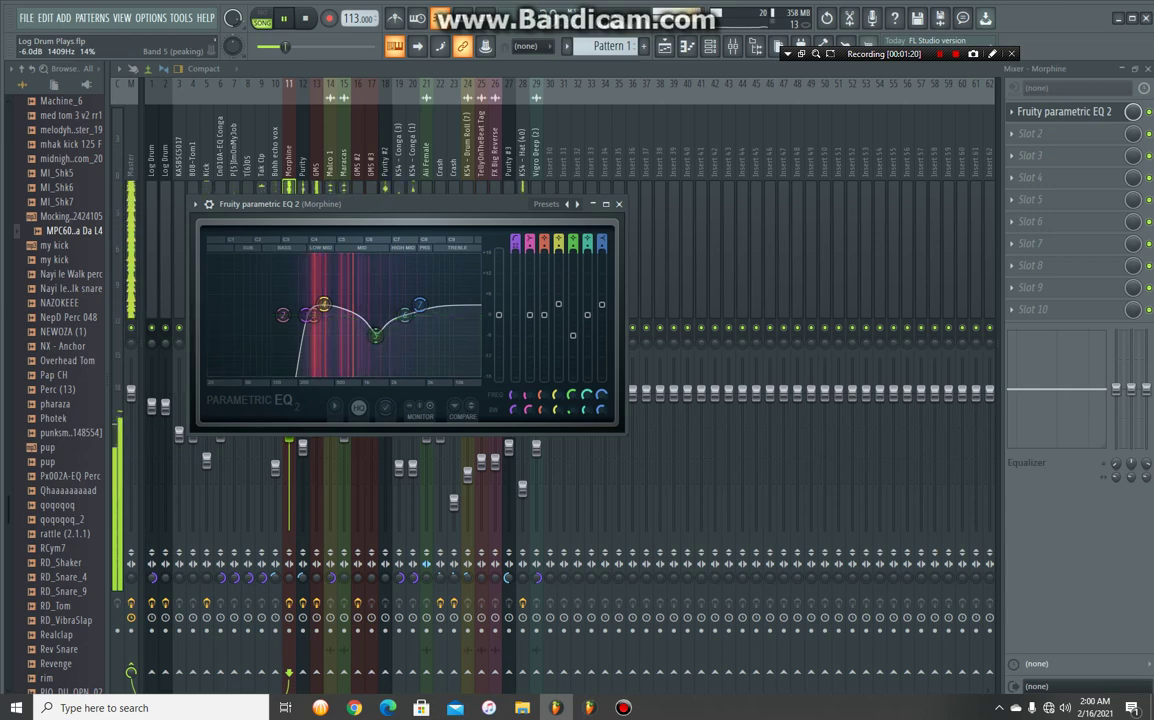
{"action": "left_click_drag", "start_coordinate": [375, 334], "coordinate": [376, 334]}
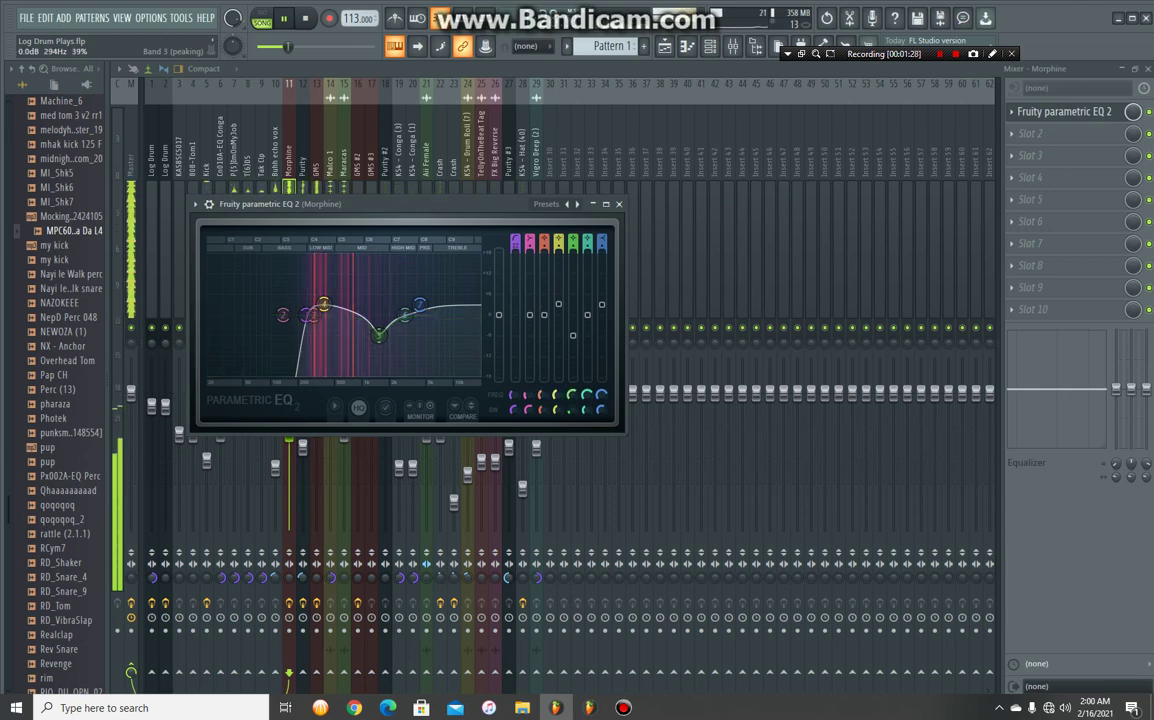
{"action": "left_click", "coordinate": [619, 204]}
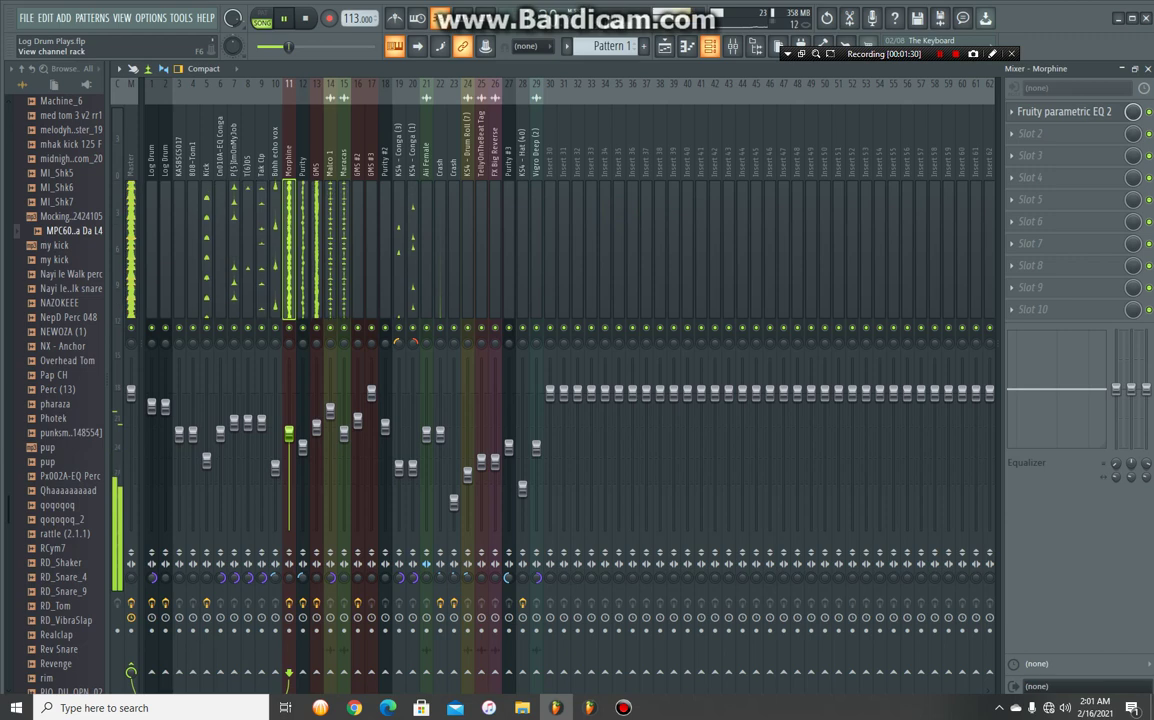
Open the Morphine synthesizer from the channel rack to review its sound settings, and save the project.
{"action": "left_click", "coordinate": [687, 46]}
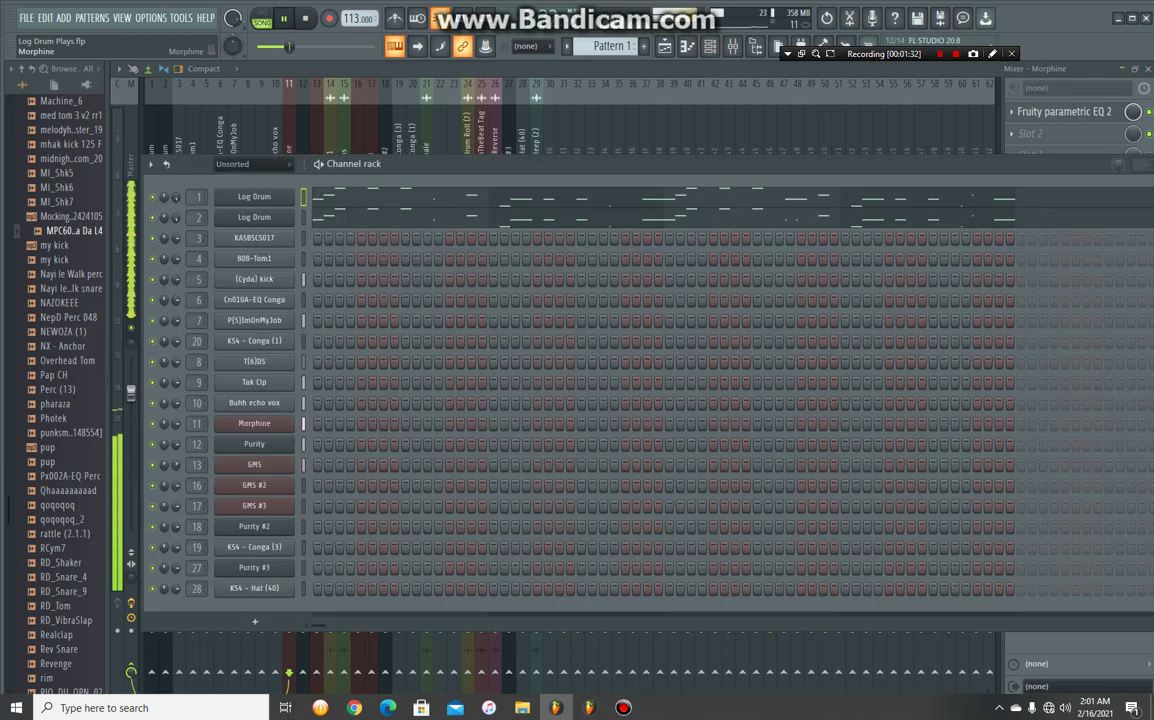
{"action": "left_click", "coordinate": [263, 424]}
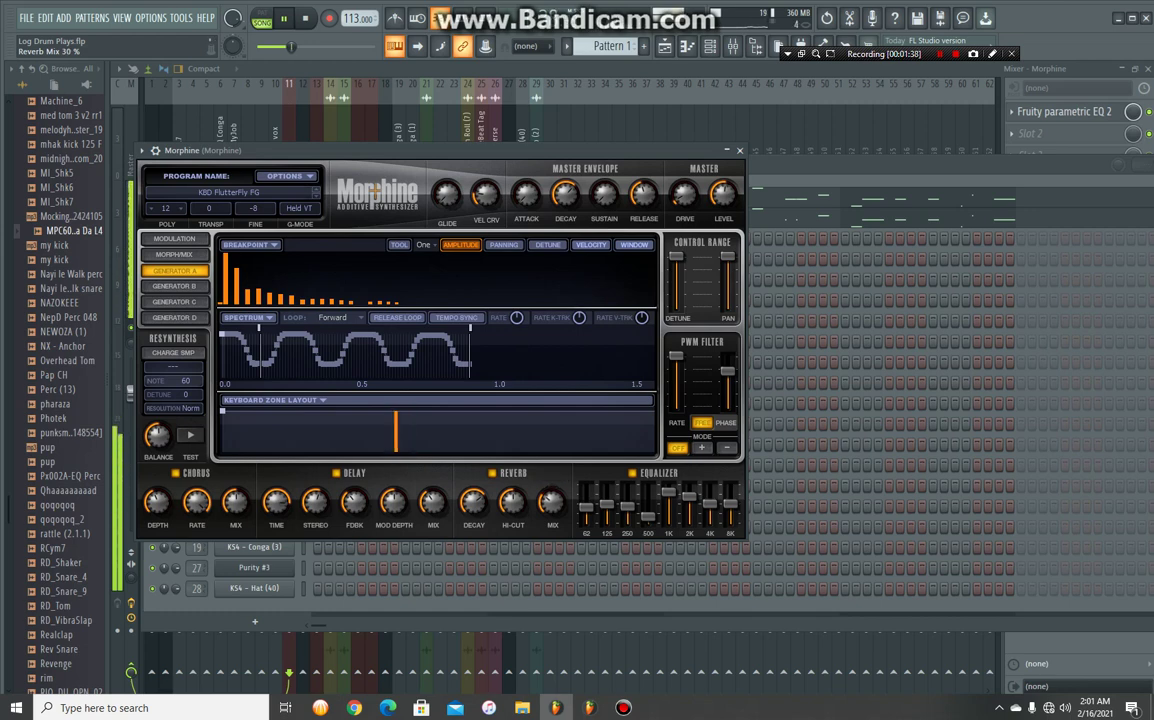
{"action": "key", "text": "ctrl+s"}
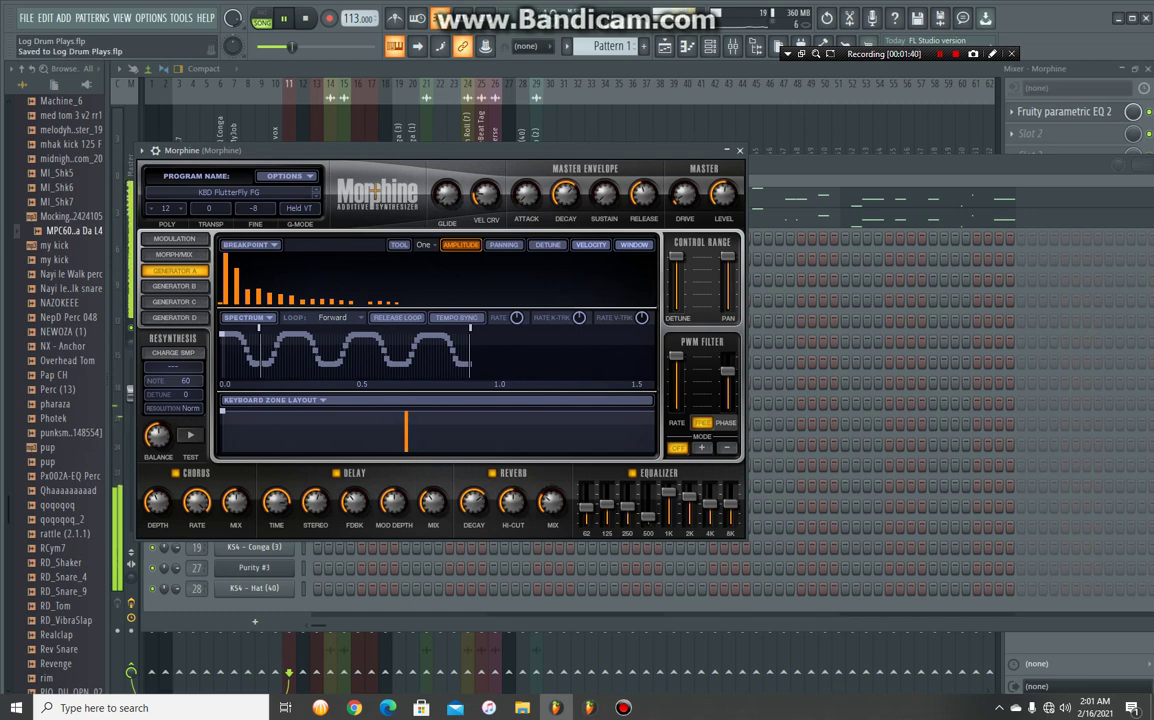
Return to the playlist, review the arrangement and select Pattern 8 as the active pattern.
{"action": "key", "text": "F5"}
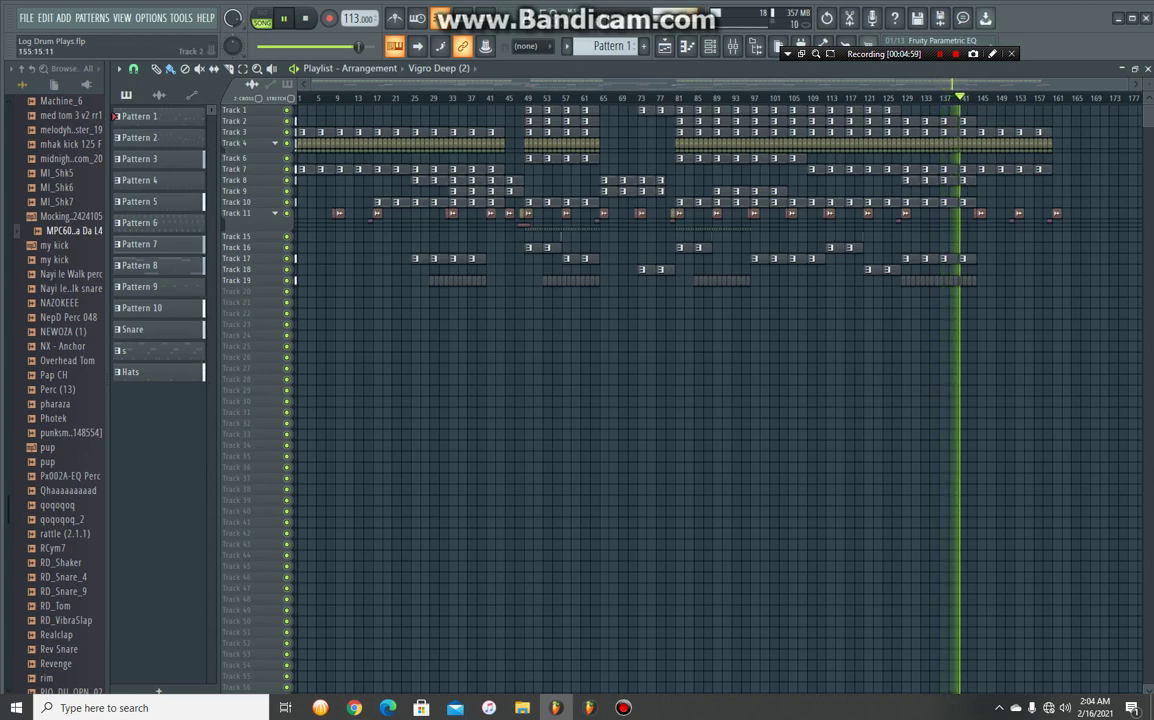
{"action": "scroll", "coordinate": [620, 300], "scroll_direction": "up", "scroll_amount": 3}
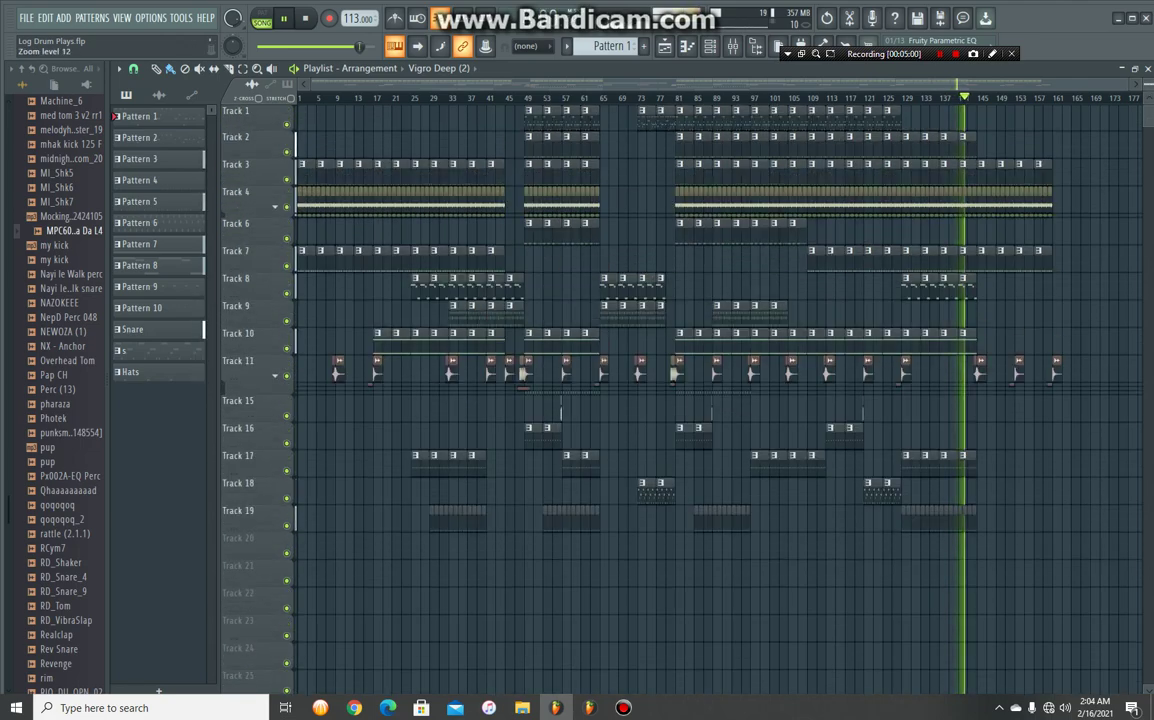
{"action": "scroll", "coordinate": [620, 400], "scroll_direction": "up", "scroll_amount": 3}
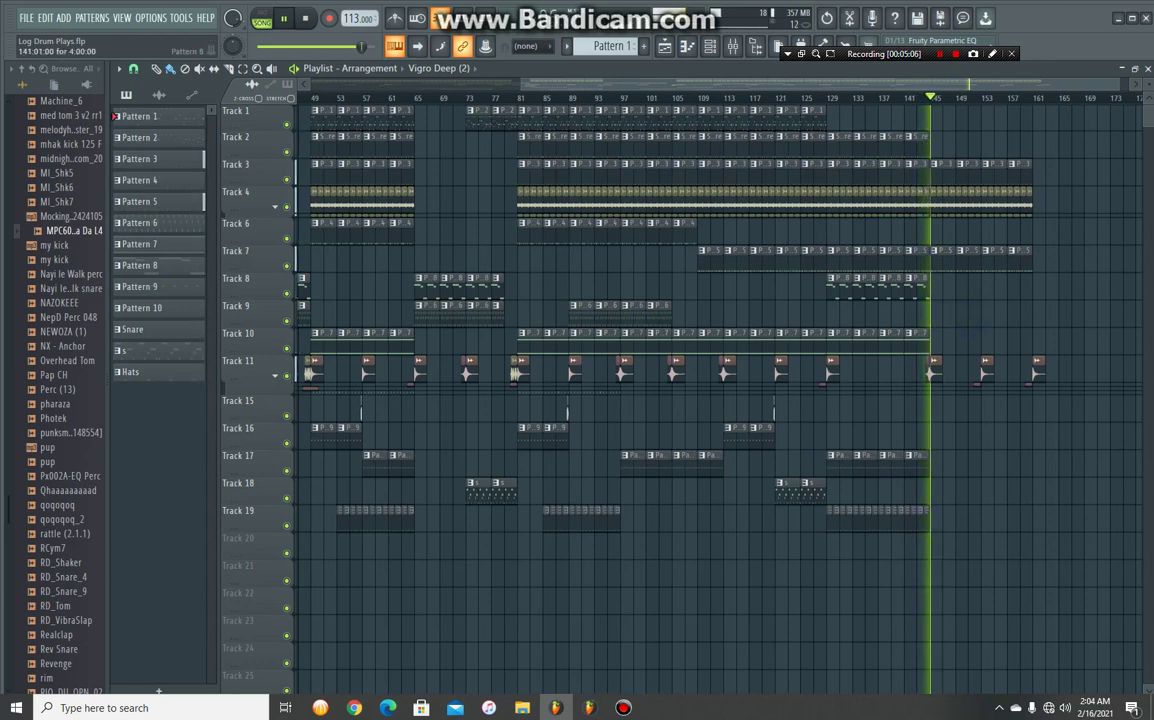
{"action": "left_click", "coordinate": [140, 265]}
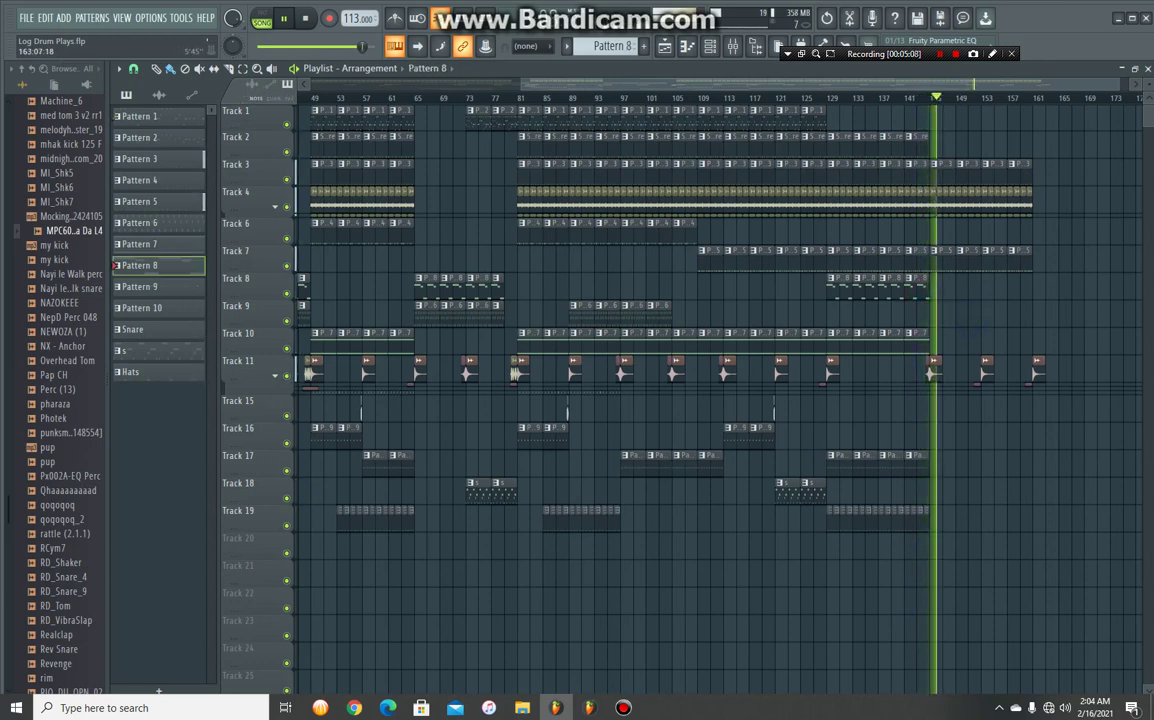
{"action": "scroll", "coordinate": [720, 400], "scroll_direction": "down", "scroll_amount": 2}
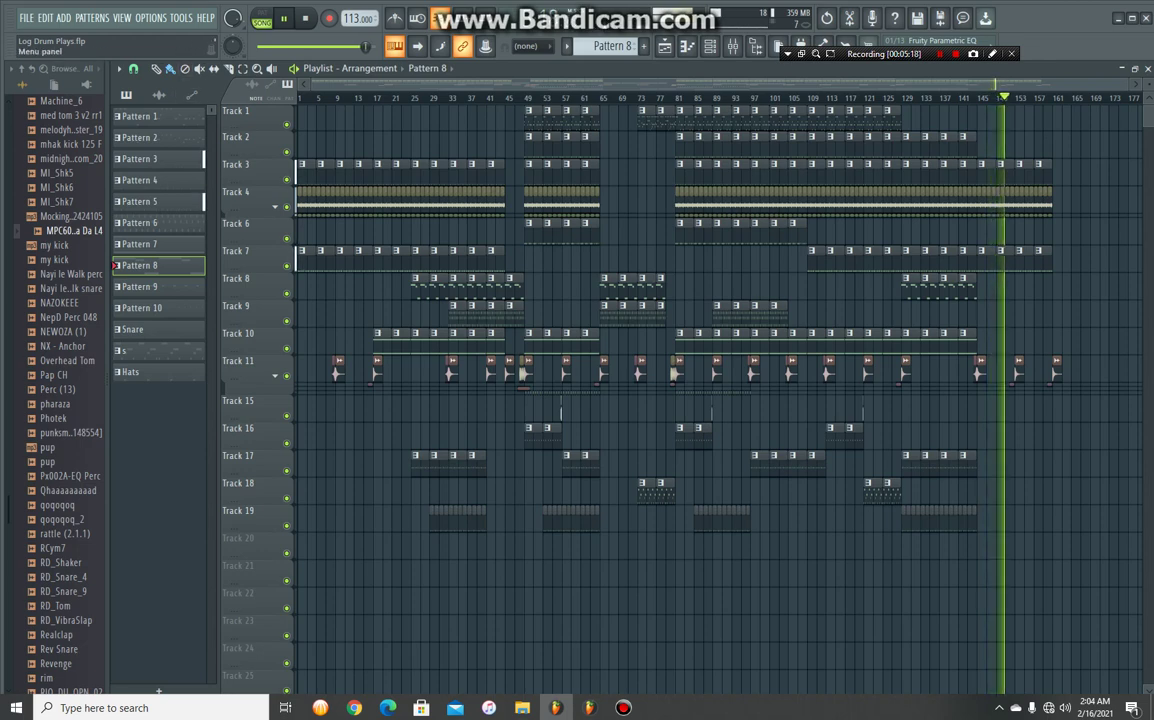
Check the audio settings and return to the playlist.
{"action": "left_click", "coordinate": [180, 17]}
{"action": "mouse_move", "coordinate": [151, 17]}
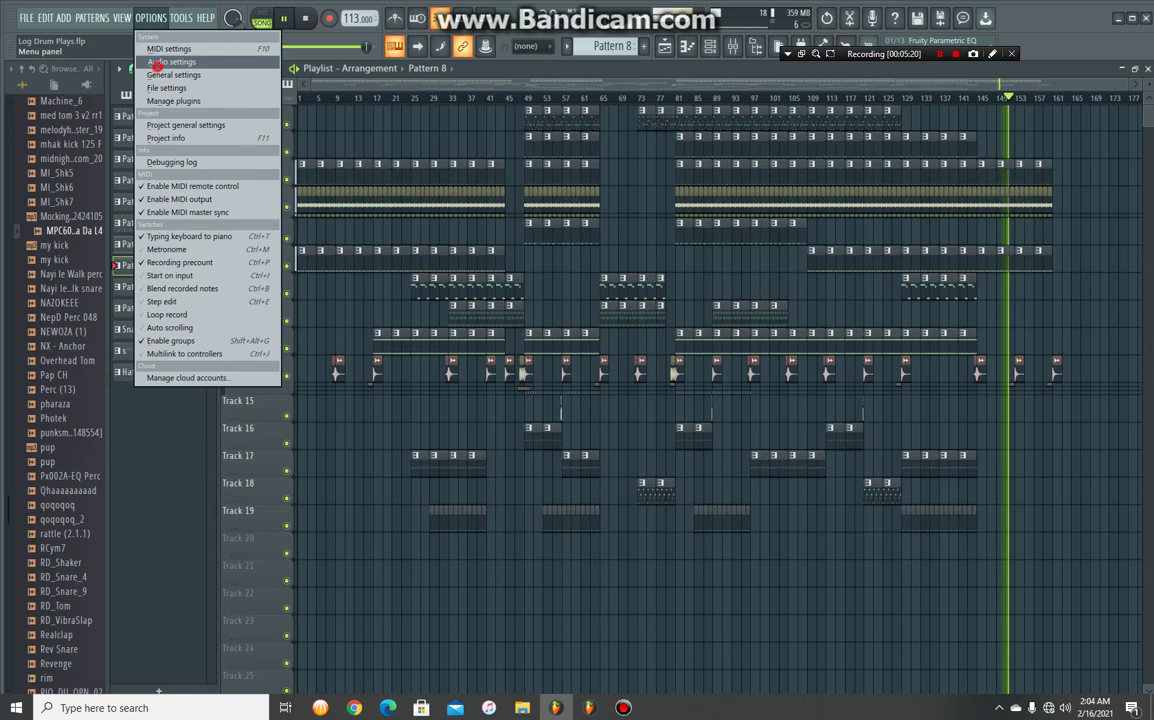
{"action": "left_click", "coordinate": [171, 61]}
{"action": "left_click", "coordinate": [795, 105]}
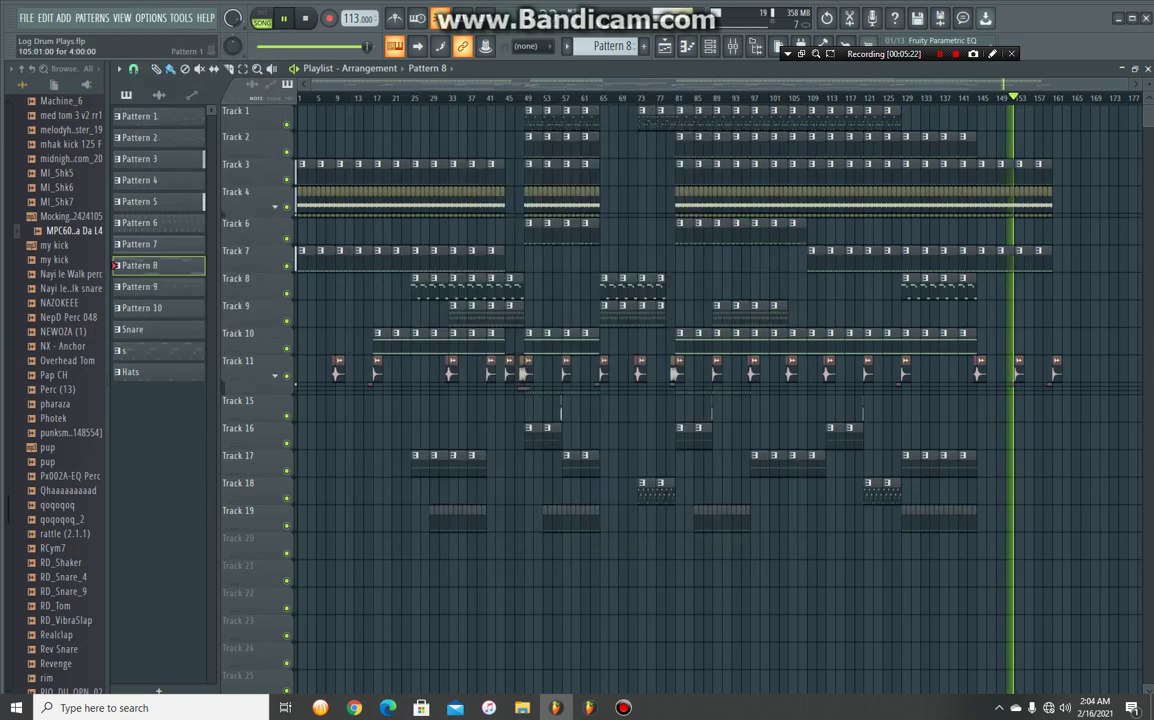